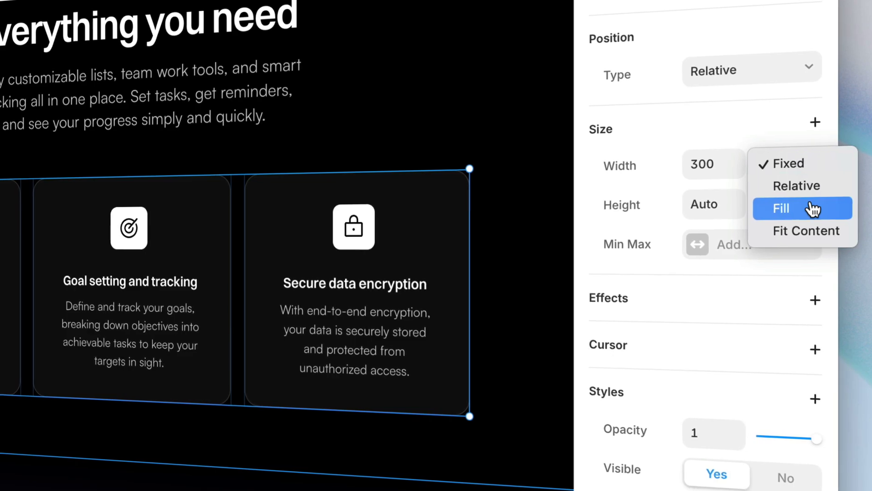
Set the card row Width to Fill, widen the hero-button gap, and enlarge the speech-bubble image
left_click(809, 208)
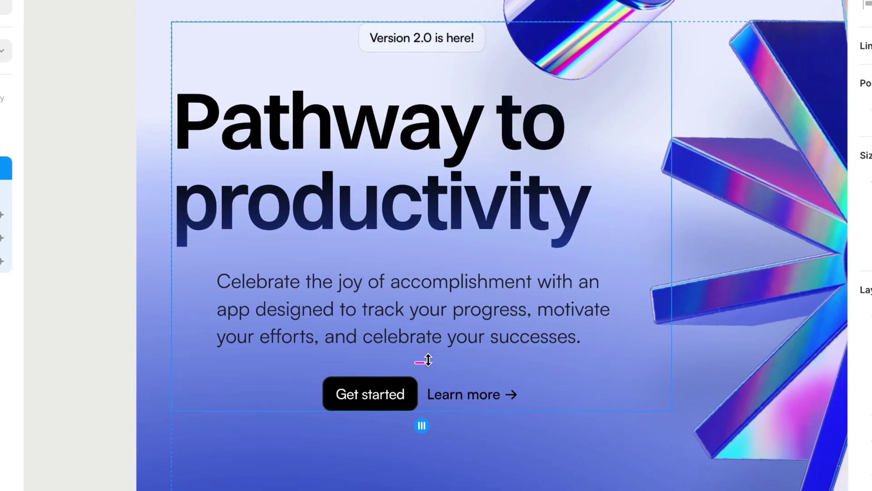
mouse_move(420, 361)
left_mouse_down()
mouse_move(429, 335)
mouse_move(428, 372)
left_mouse_up()
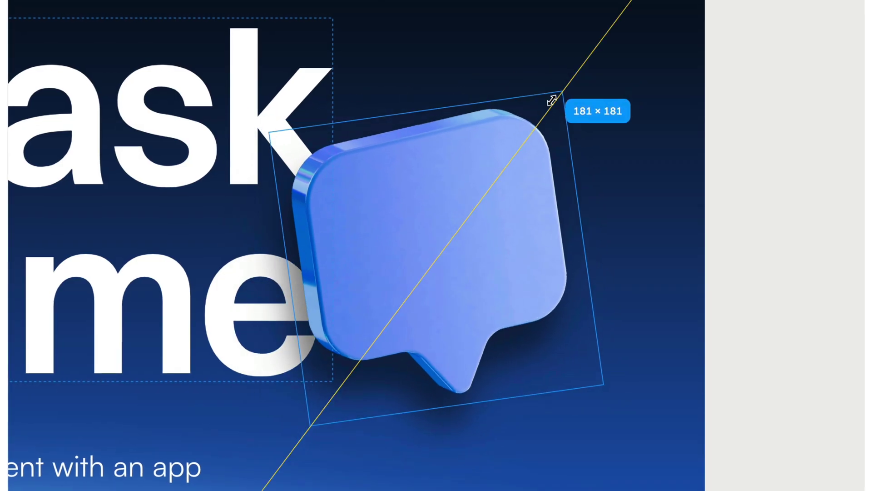
left_click_drag(485, 186, 495, 175)
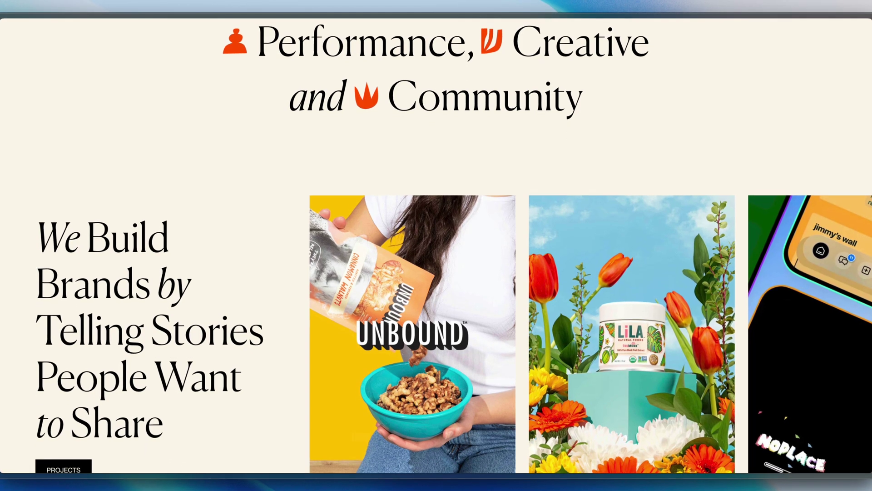
Scroll down past the project images to the Our Events, Inspiration and Stories section
scroll(436, 245, "down", 5)
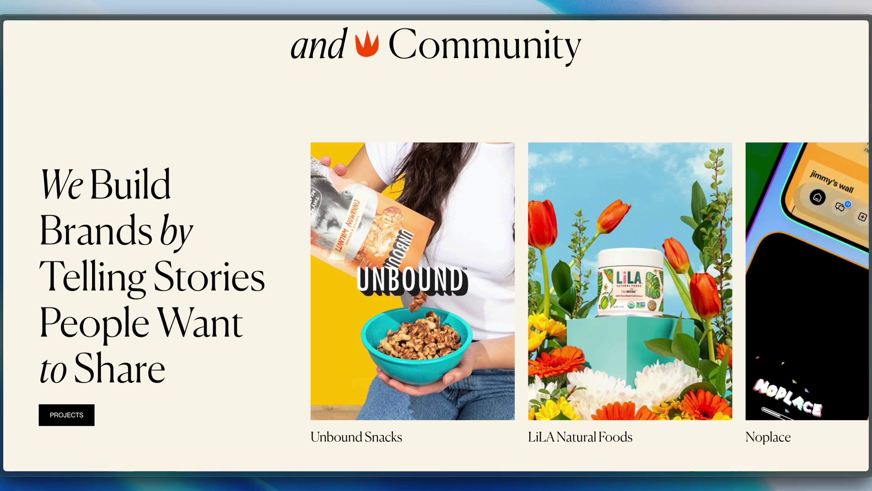
scroll(436, 245, "down", 6)
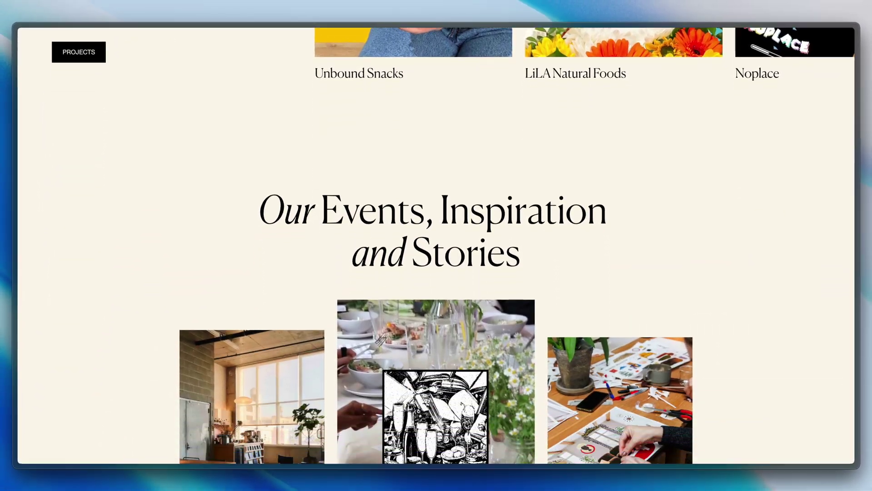
scroll(436, 245, "down", 1)
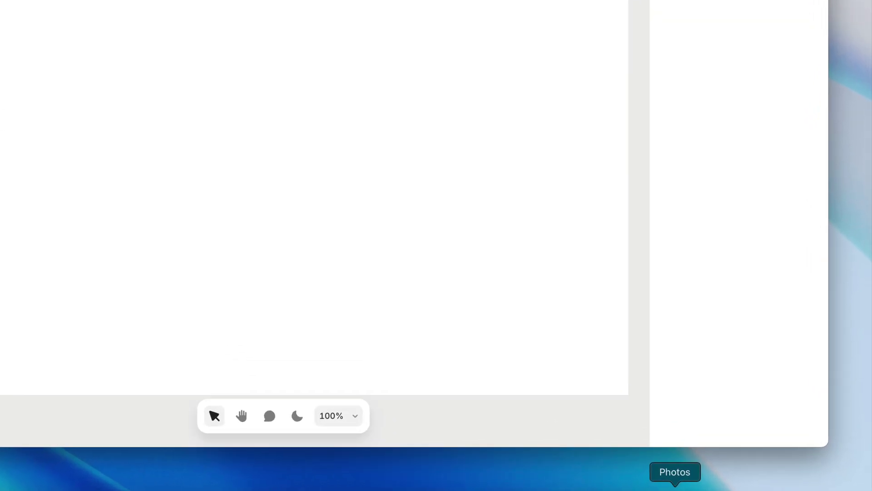
Drag Celestial.png from the Photos dock stack onto the Desktop page canvas
left_click(727, 487)
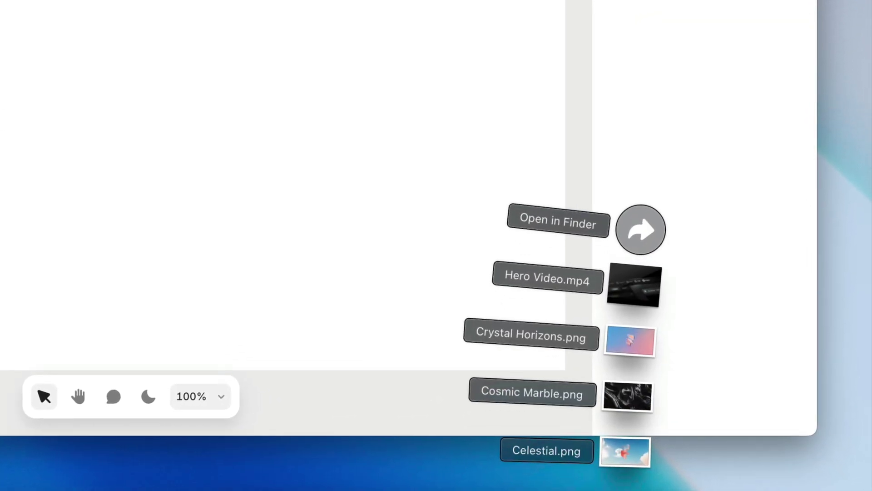
left_click_drag(617, 457, 502, 276)
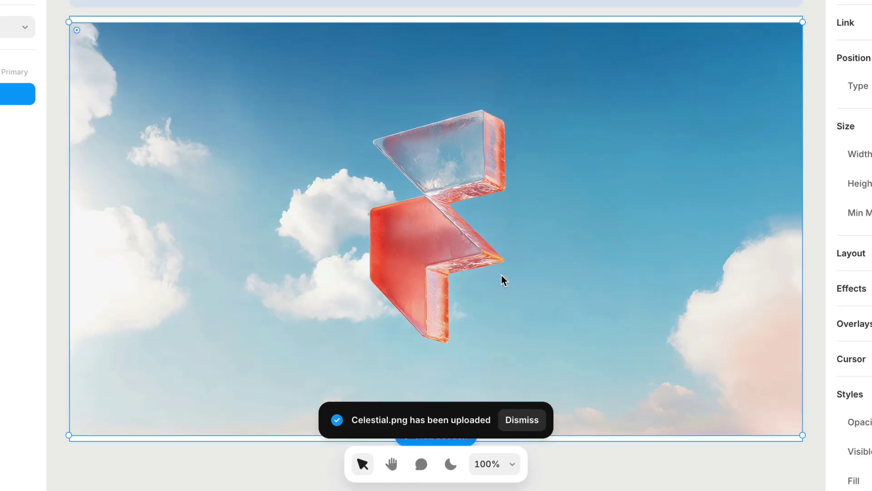
Undo the image drop and draw a 545×287 frame on the page
key("ctrl+z")
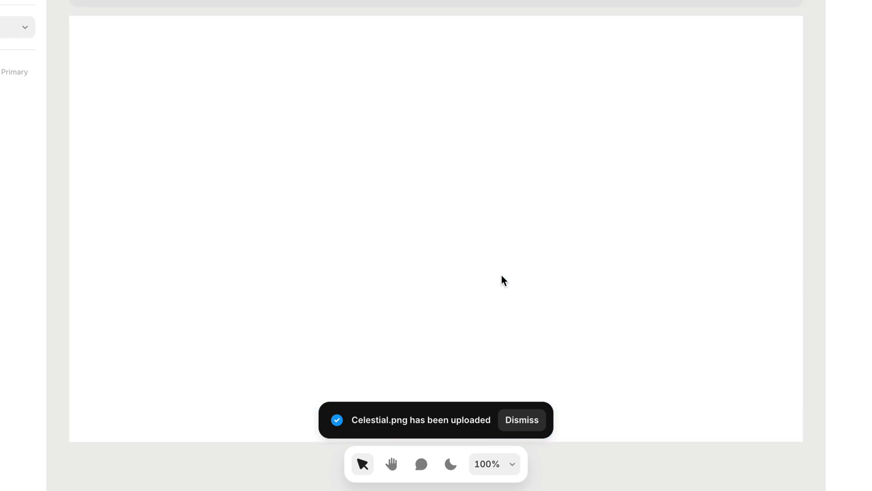
key("f")
left_click_drag(255, 118, 639, 320)
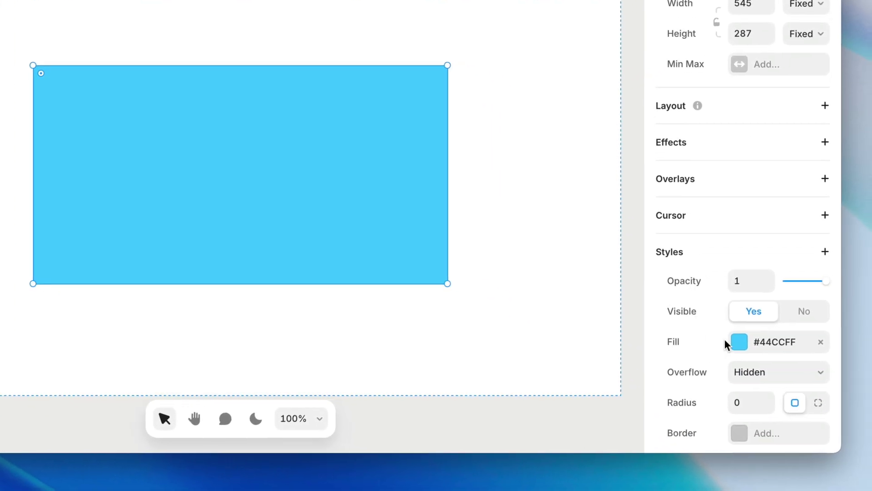
Give the frame a Celestial.png image fill, then browse the Unsplash image plugin
left_click(739, 343)
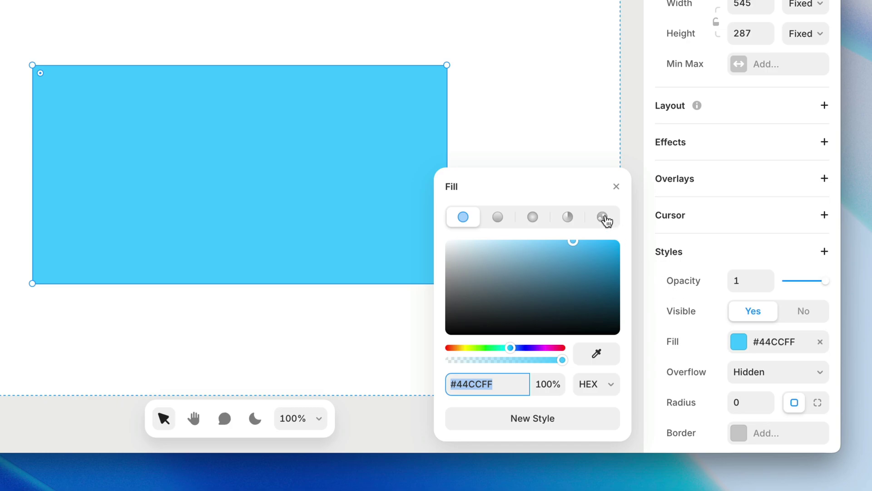
left_click(603, 217)
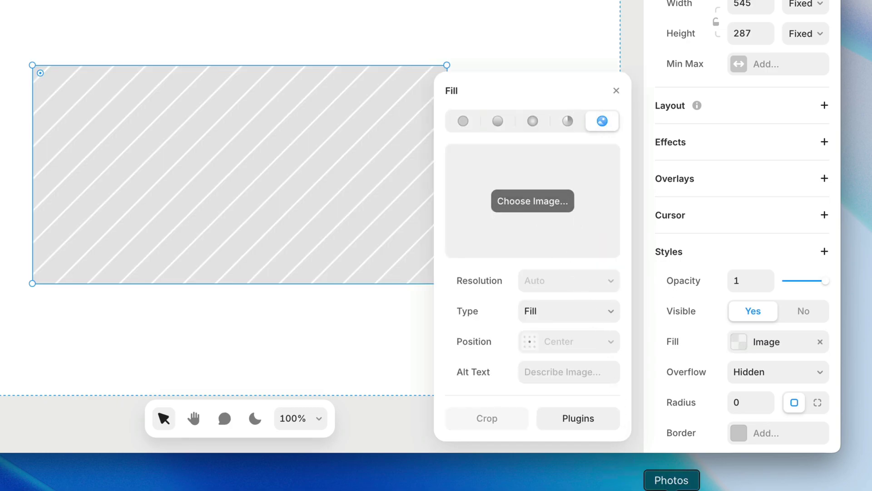
left_click(672, 487)
left_click_drag(653, 475, 519, 233)
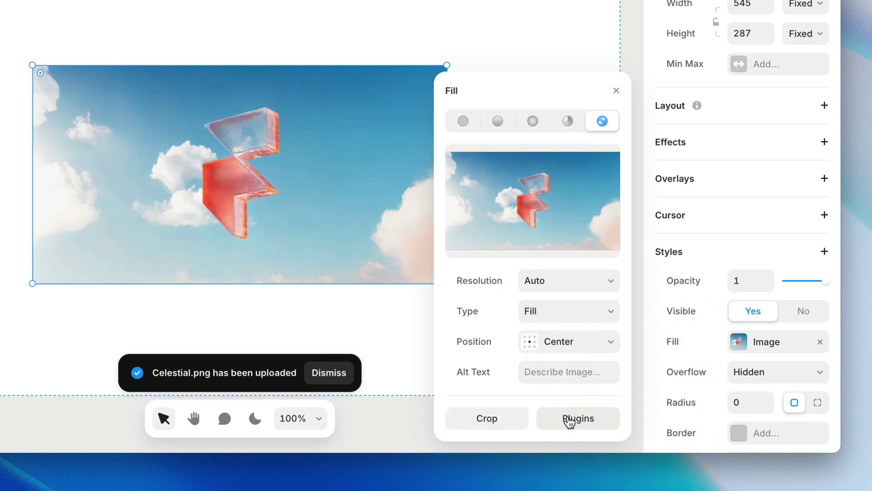
left_click(568, 419)
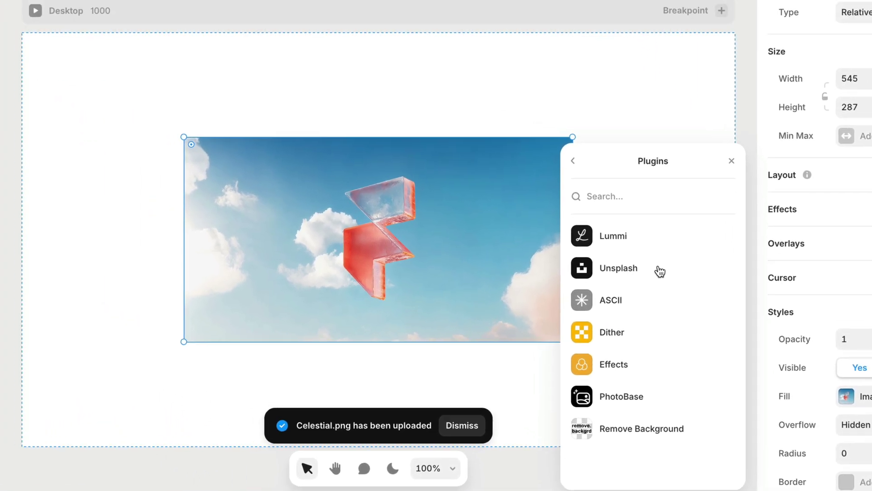
left_click(550, 202)
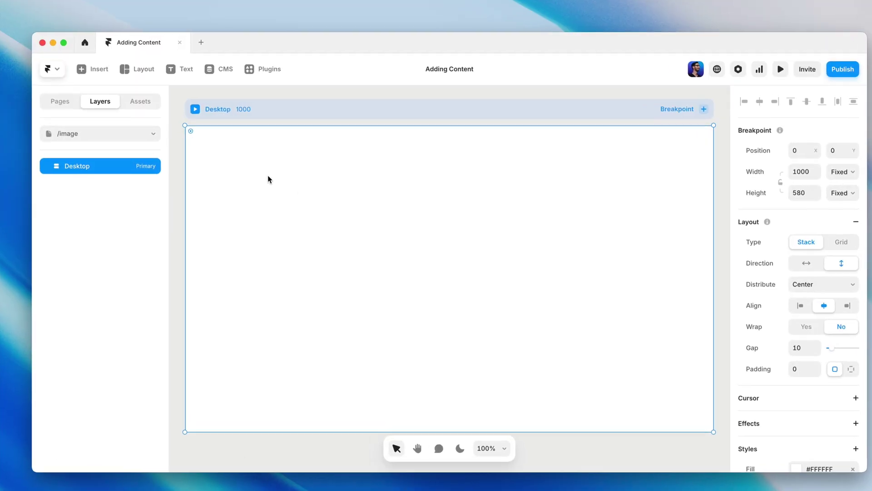
Insert a roughly 608×329 image placeholder from Layout > Image and open its Fill settings
left_click(186, 76)
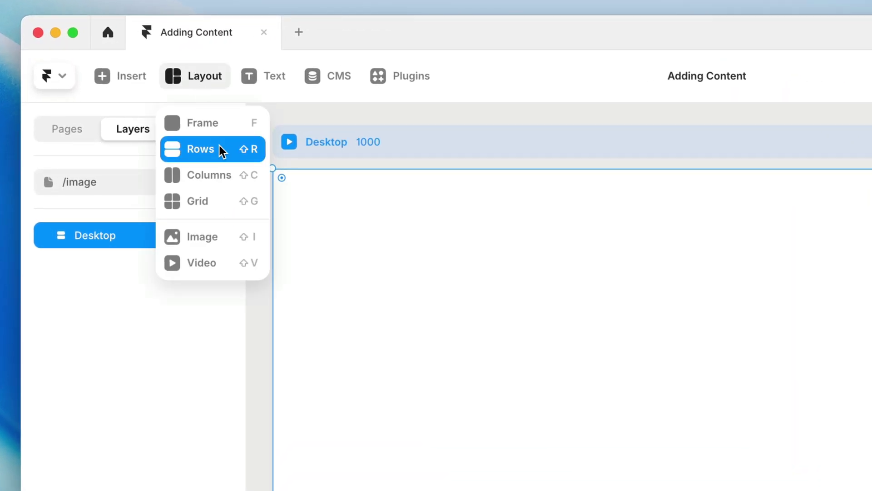
left_click(222, 236)
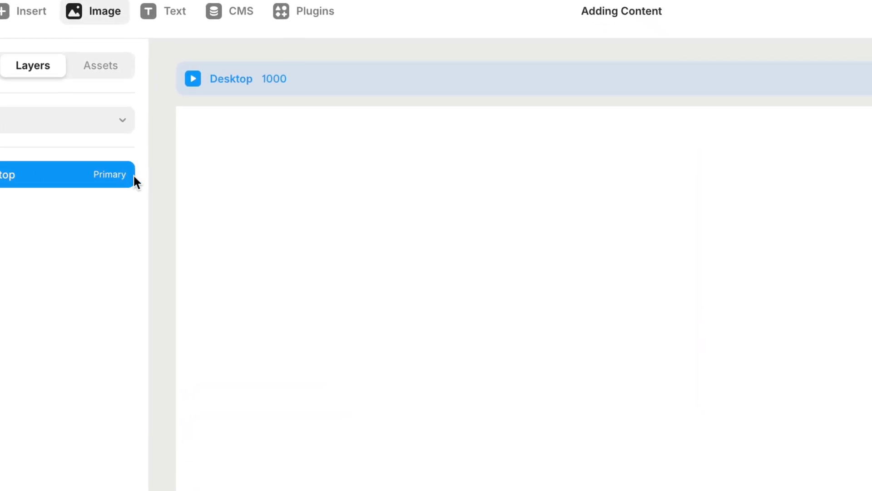
left_click_drag(451, 238, 732, 378)
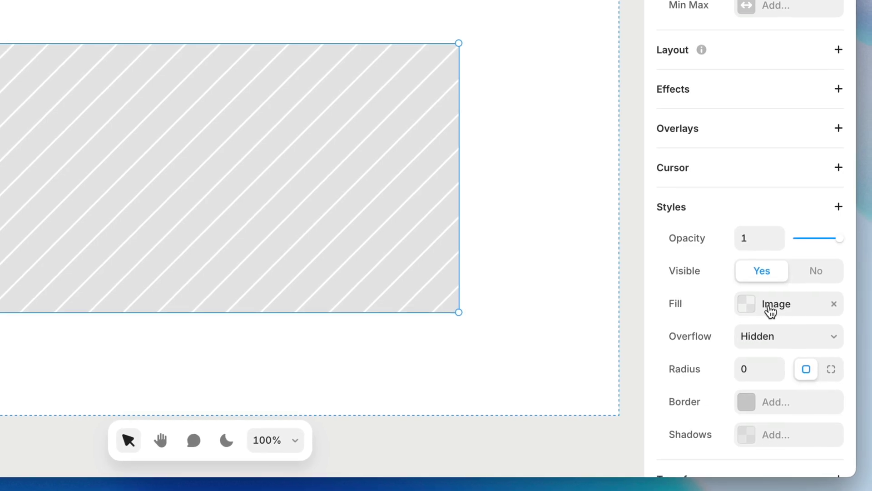
left_click(771, 308)
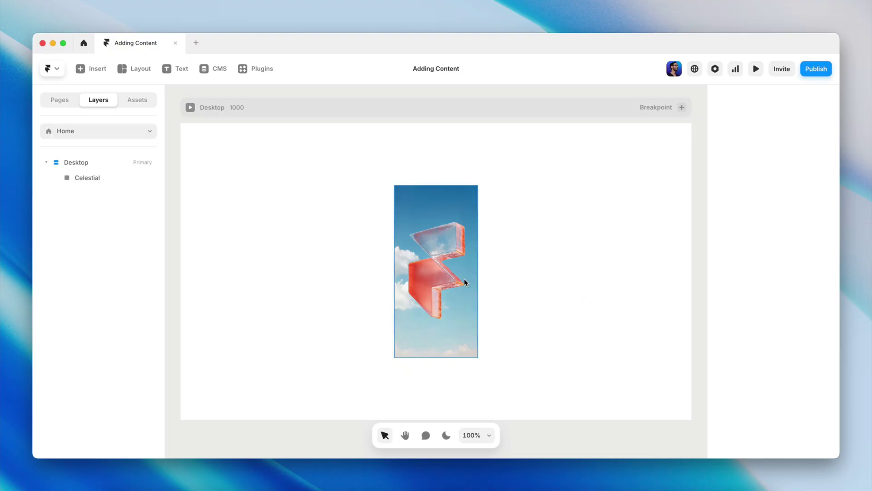
Reset the Celestial image to Intrinsic Size from its right-click menu
left_click(462, 276)
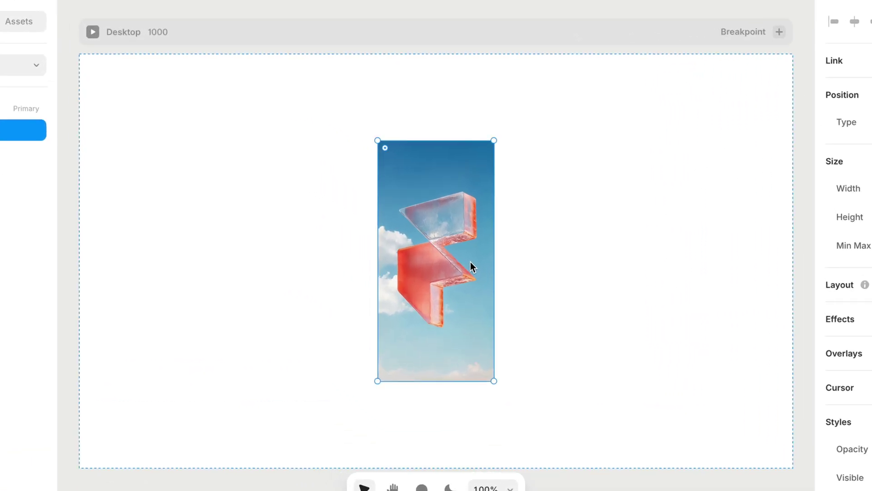
right_click(460, 271)
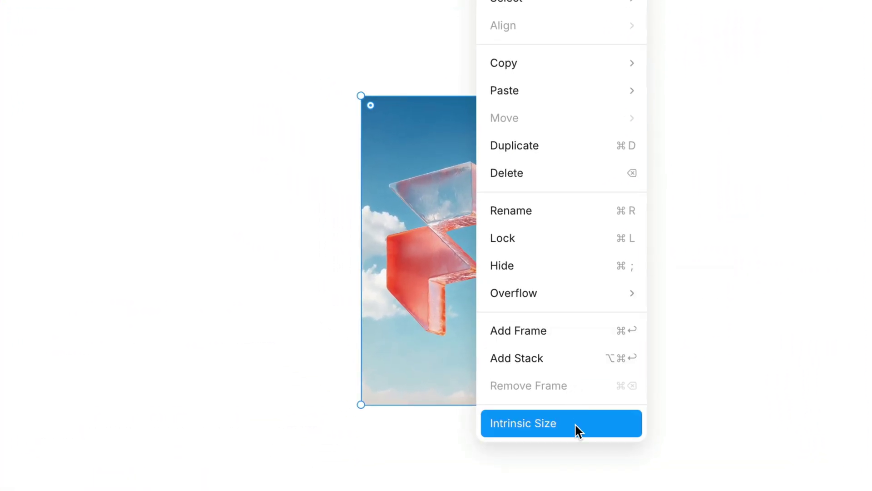
left_click(574, 424)
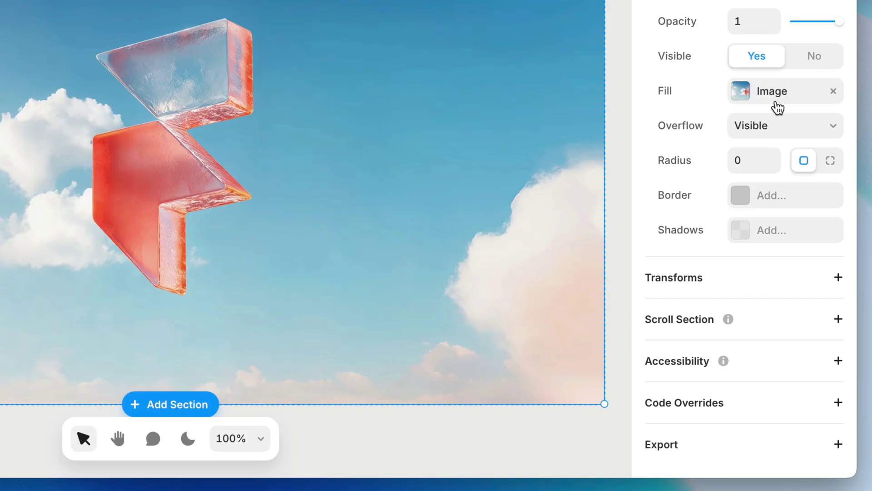
Open the Celestial image's Fill popover and review the Resolution options
left_click(776, 104)
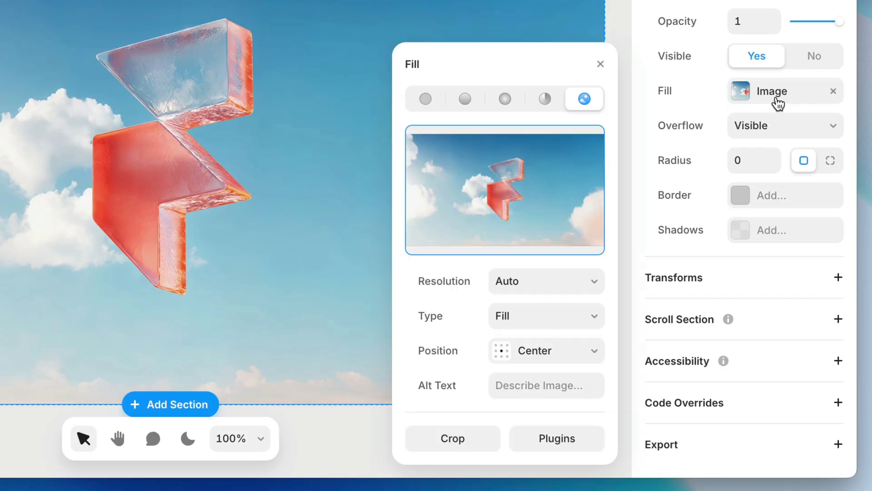
left_click(578, 285)
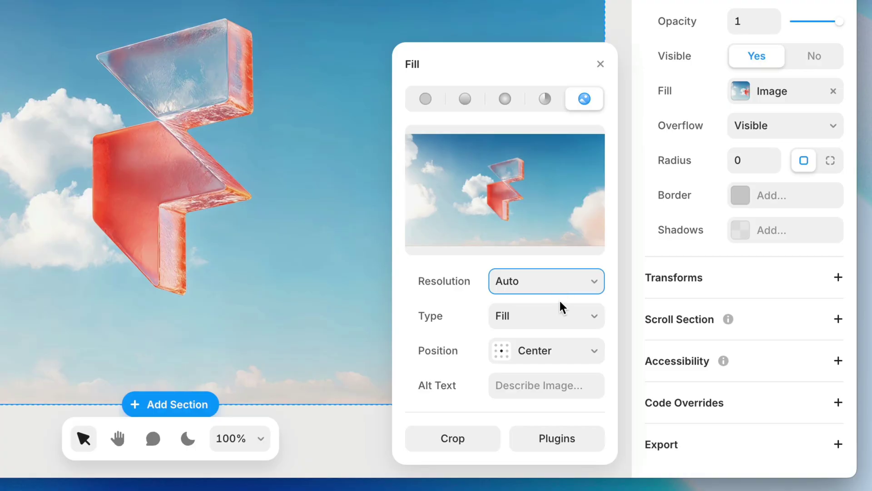
Keep the image fit type as Fill and narrow the image frame from its right side
left_click(563, 320)
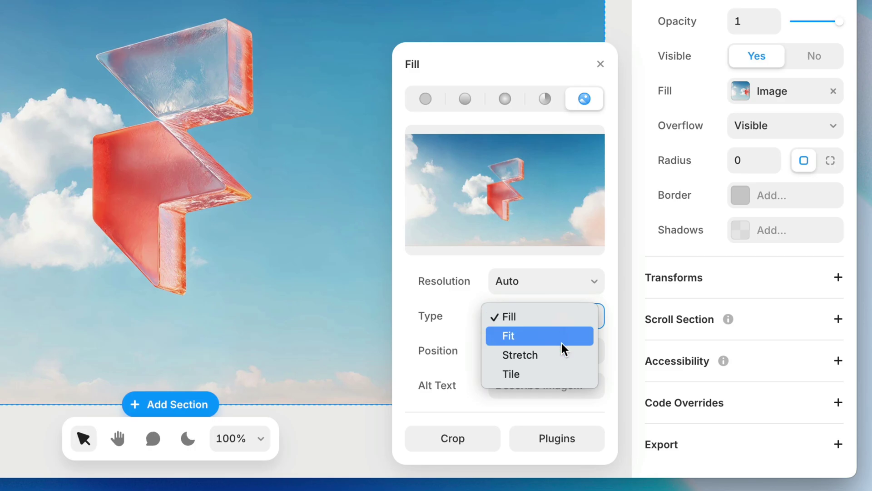
left_click(562, 315)
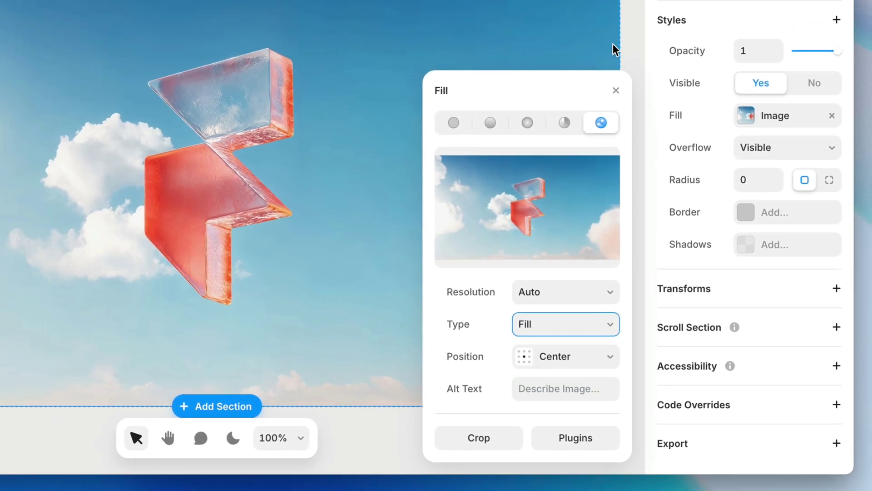
left_click_drag(604, 18, 471, 17)
left_click_drag(612, 187, 518, 213)
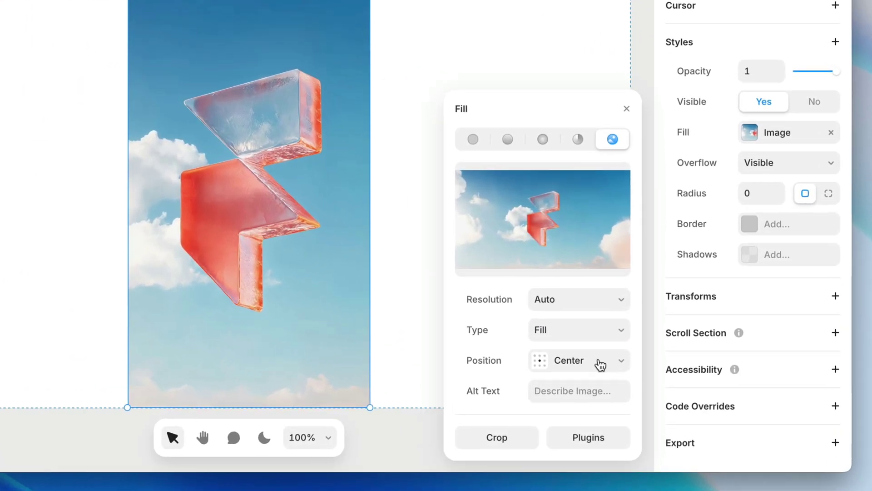
Shorten the frame to 333×123 and set the fill Position to Top Center
left_click(666, 382)
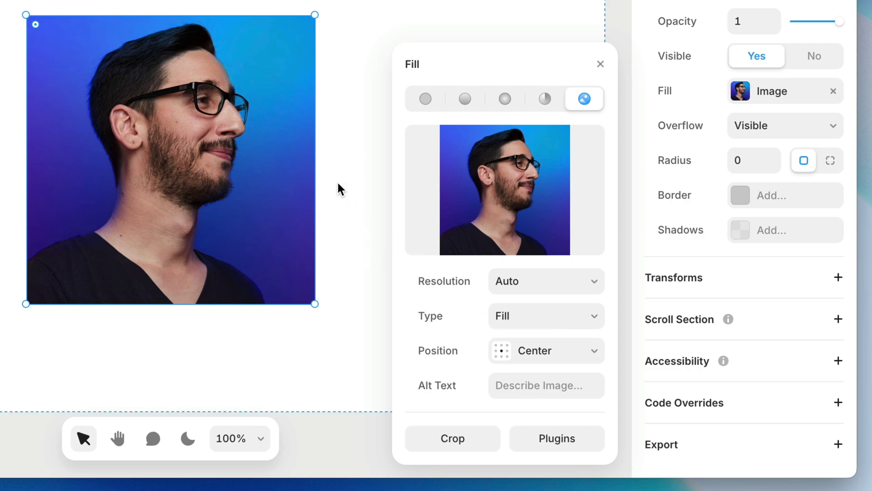
left_click_drag(267, 11, 246, 208)
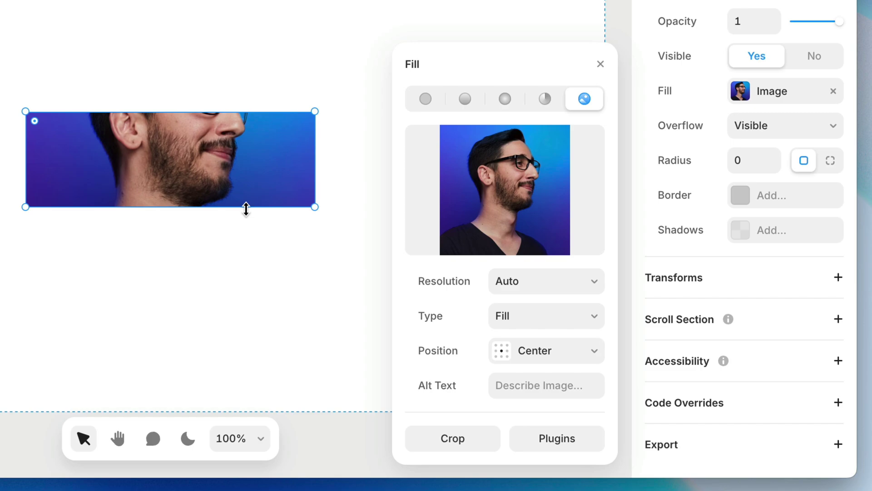
left_click(520, 350)
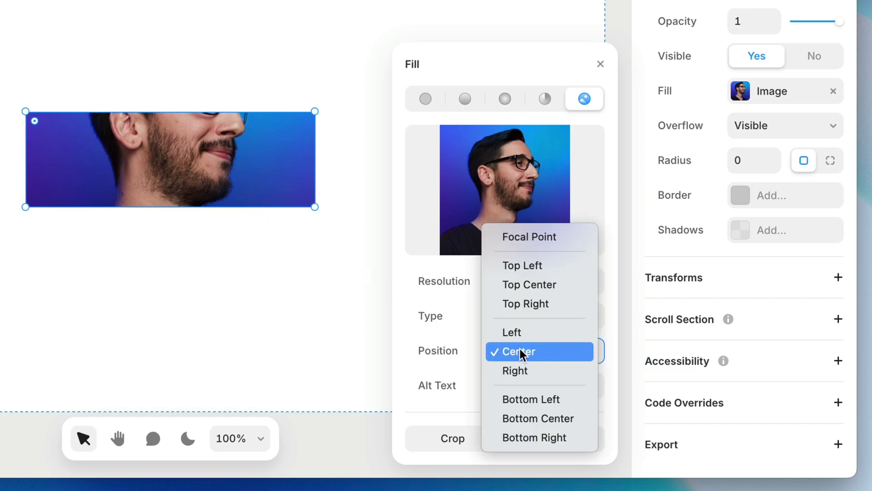
left_click(546, 285)
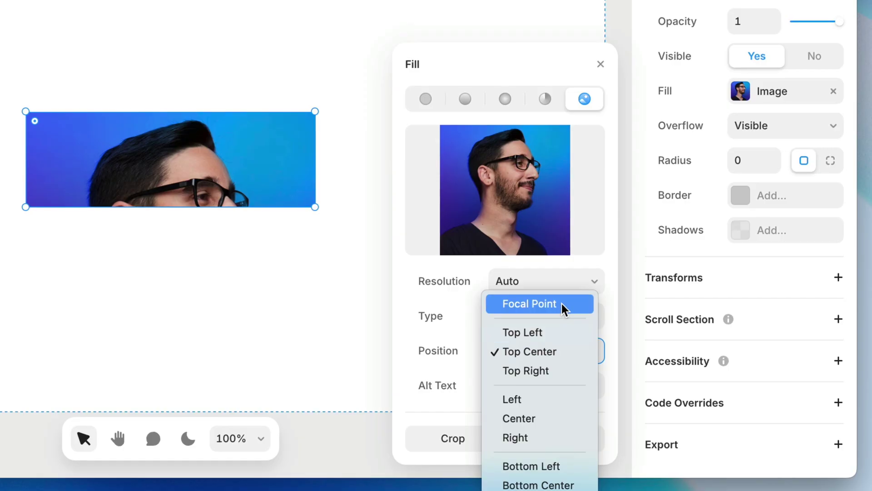
Choose Focal Point from the fill Position dropdown
left_click(562, 304)
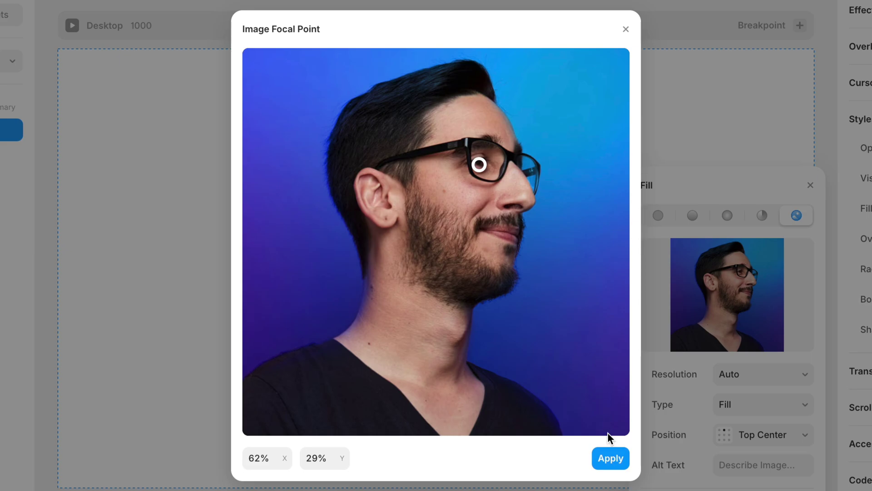
Apply the focal point at 62% X, 29% Y, then resize the frame's height to test the crop
left_click(604, 453)
left_click_drag(524, 311, 511, 377)
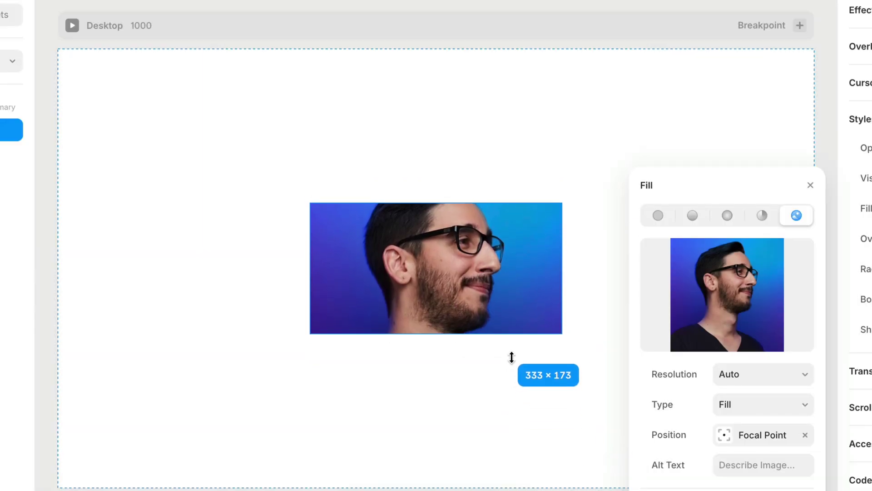
left_click_drag(511, 338, 499, 433)
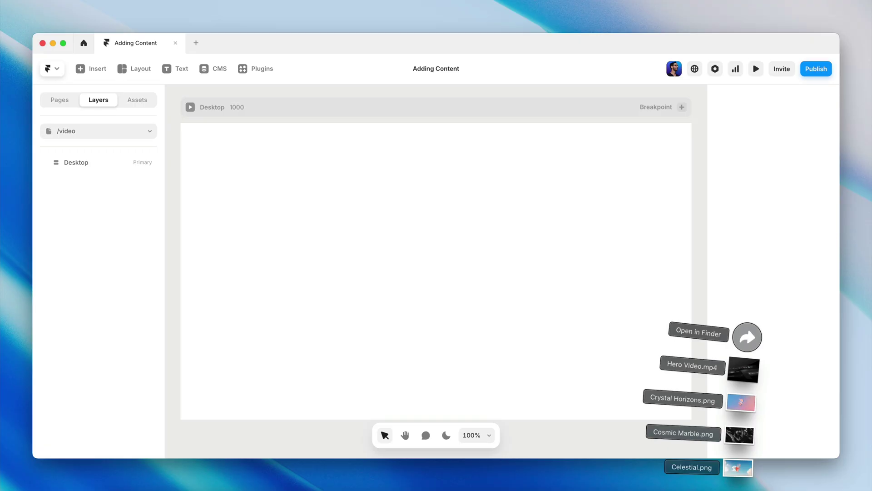
Upload Hero Video.mp4 by dropping it on the canvas, remove that layer, and draw a Layout video box
left_click_drag(738, 373, 444, 309)
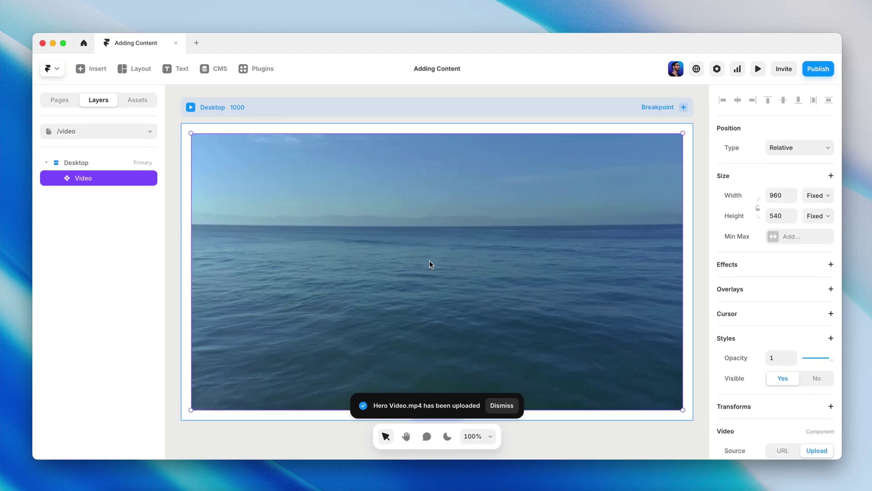
key("Delete")
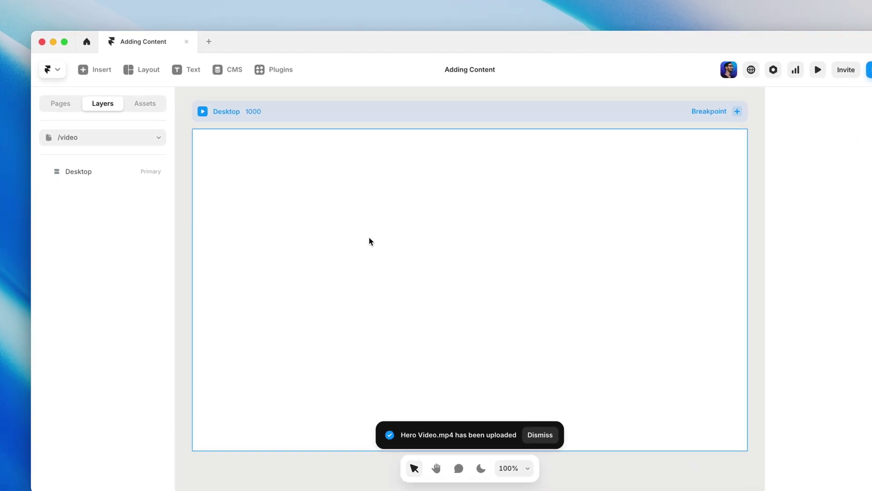
left_click(198, 79)
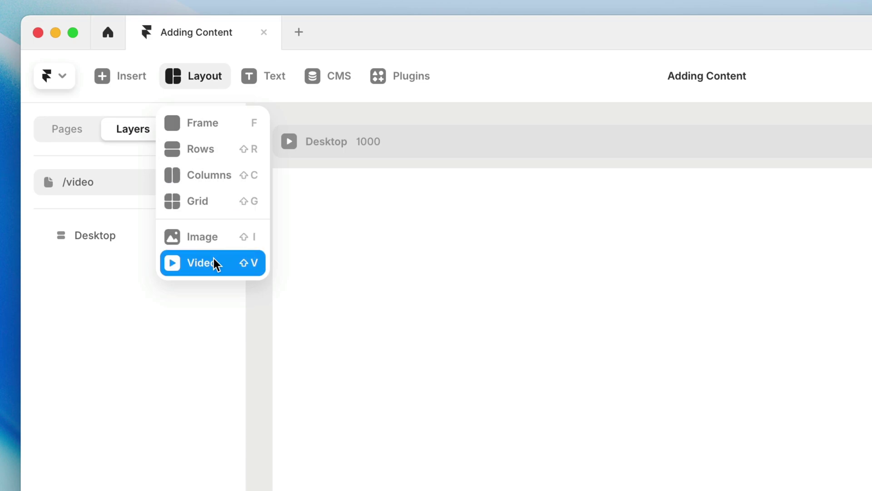
left_click(213, 263)
mouse_move(386, 226)
left_mouse_down()
mouse_move(620, 311)
mouse_move(871, 490)
left_mouse_up()
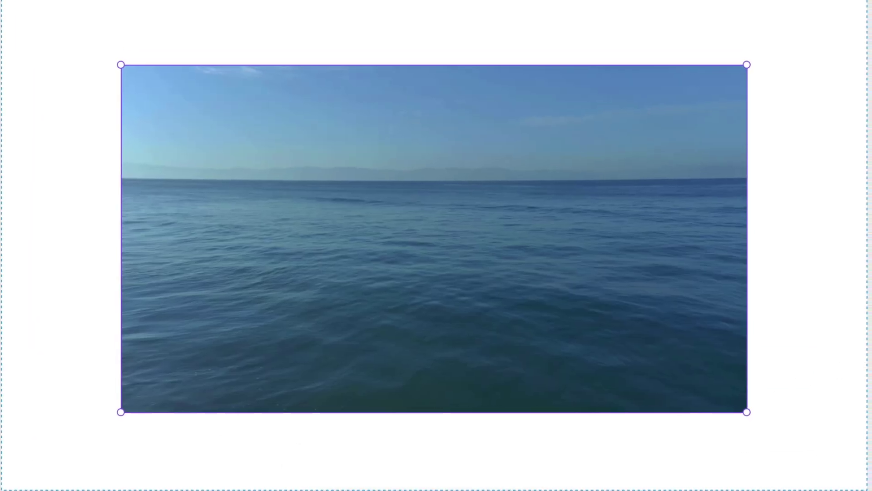
left_click(827, 180)
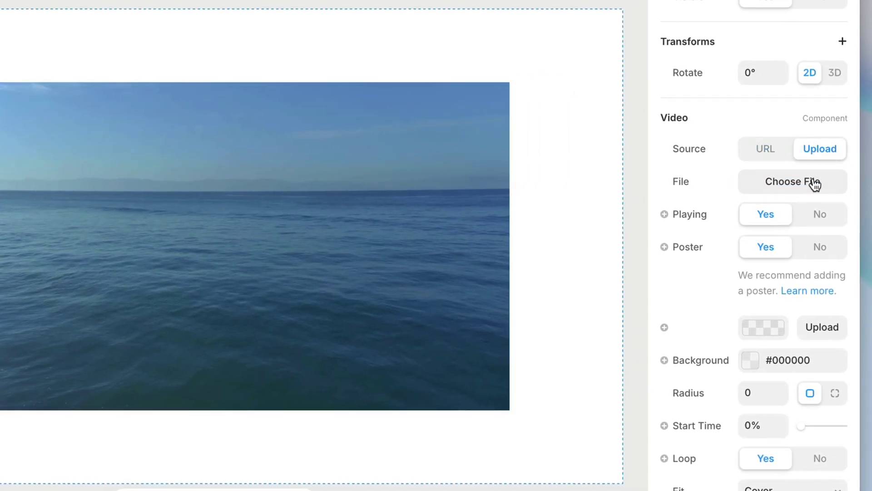
Choose Hero Video.mp4 from the Photos folder as the video element's uploaded source
left_click(814, 183)
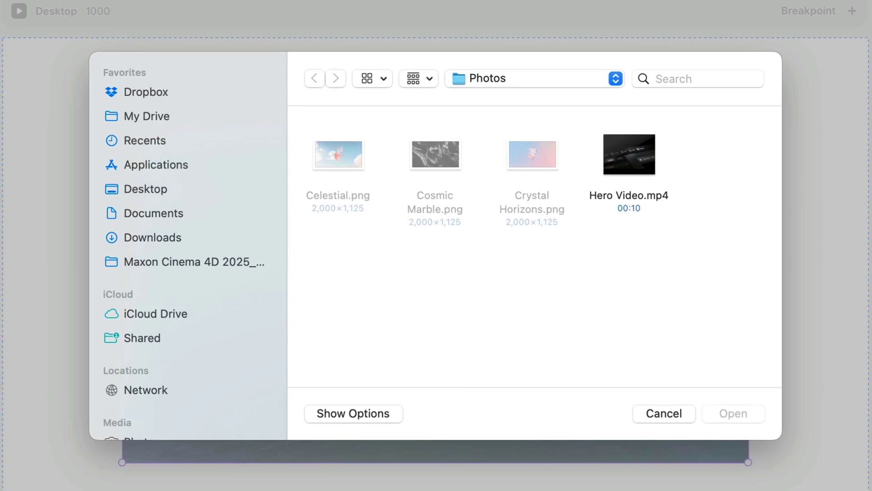
left_click(647, 169)
left_click(734, 413)
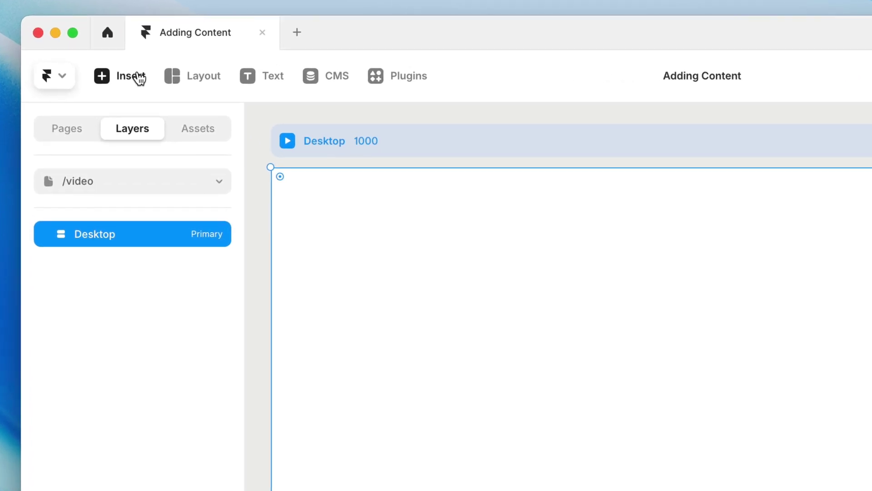
Add a YouTube embed from Insert > Media and paste a new video link into it
left_click(102, 68)
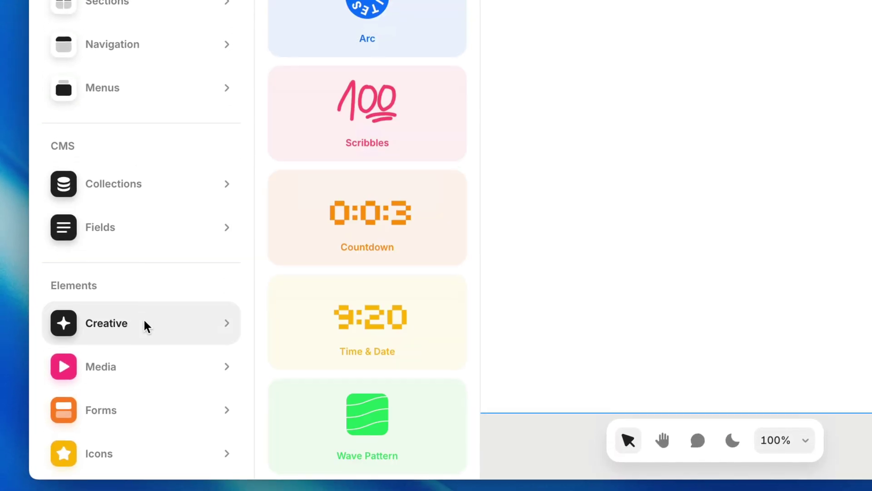
mouse_move(150, 356)
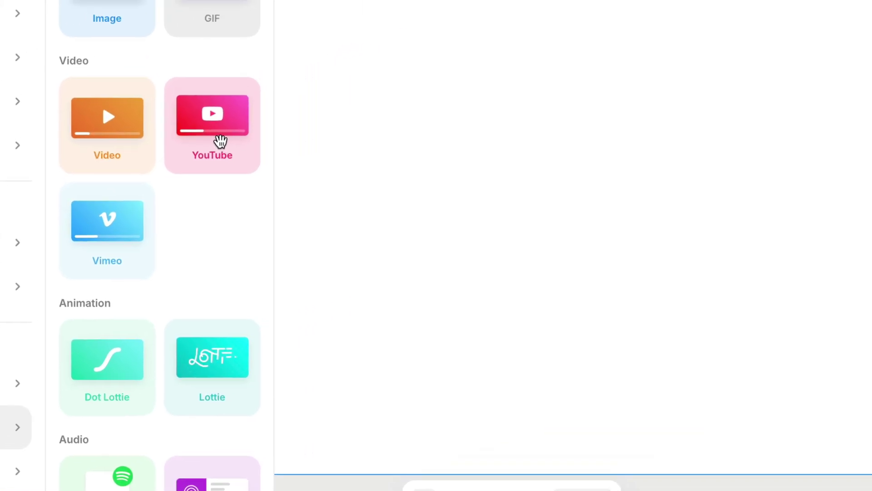
left_click_drag(220, 141, 448, 226)
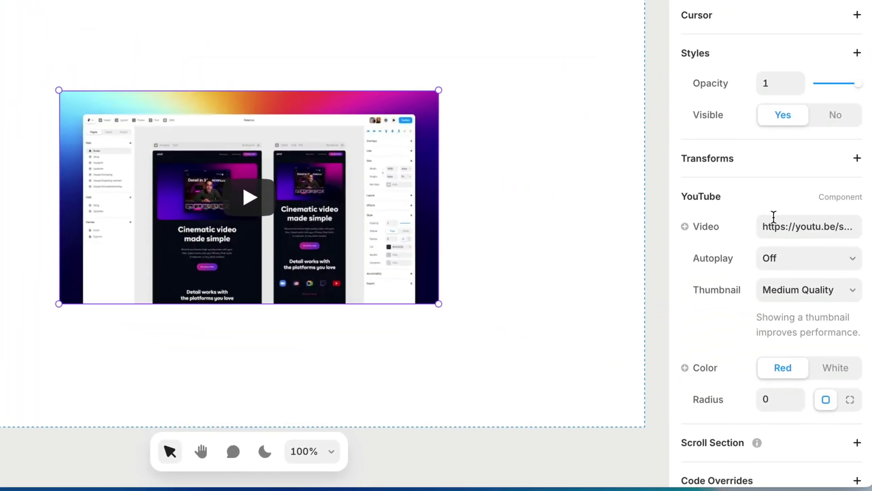
left_click(772, 224)
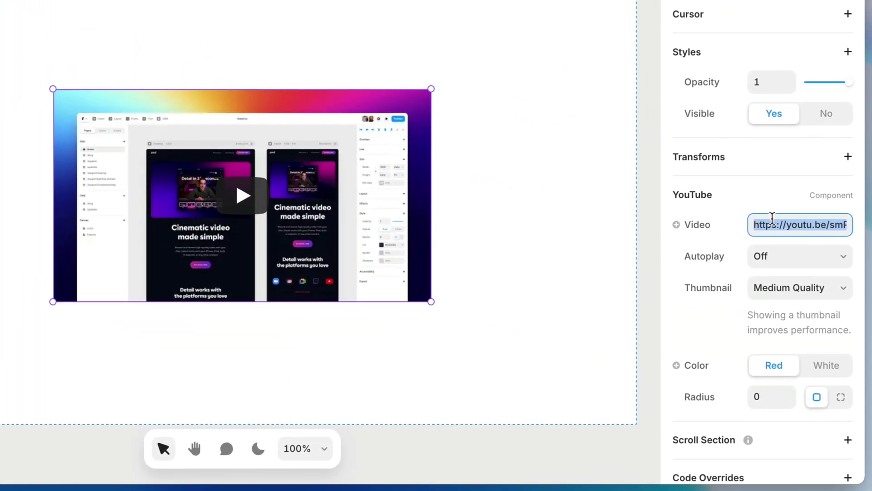
key("ctrl+v")
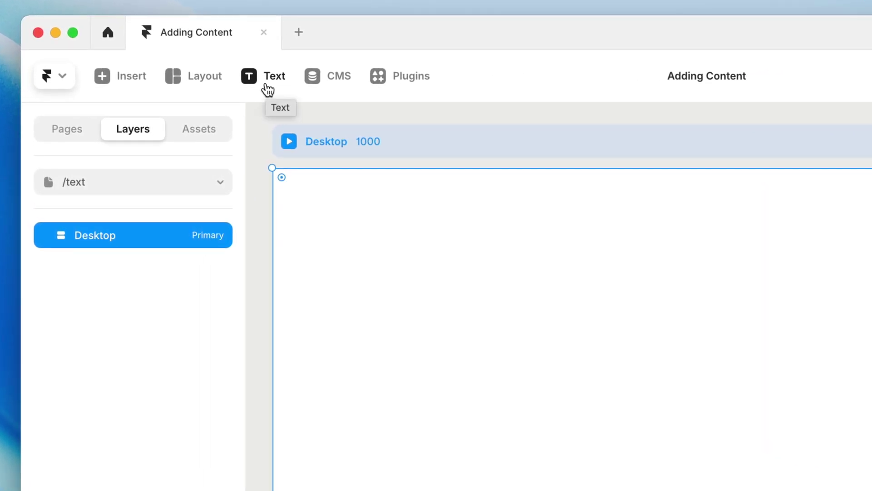
Create a text box with the heading 'Framer Fundamentals'
left_click(268, 90)
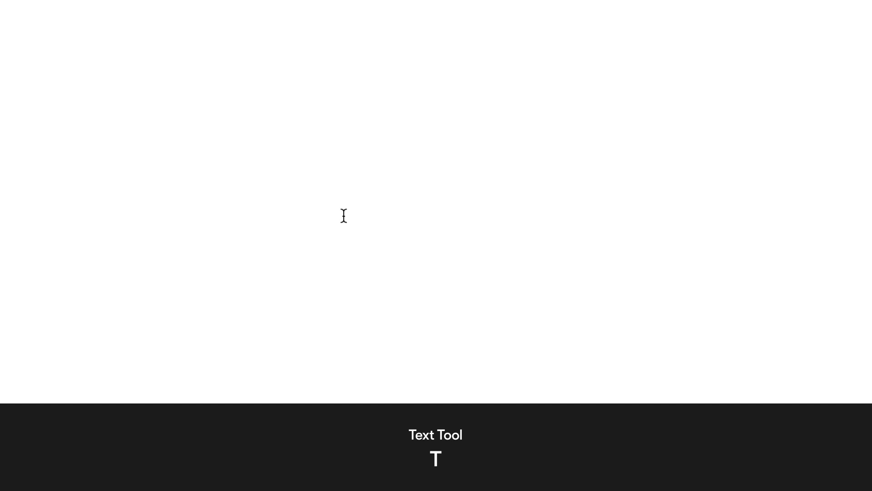
left_click(390, 240)
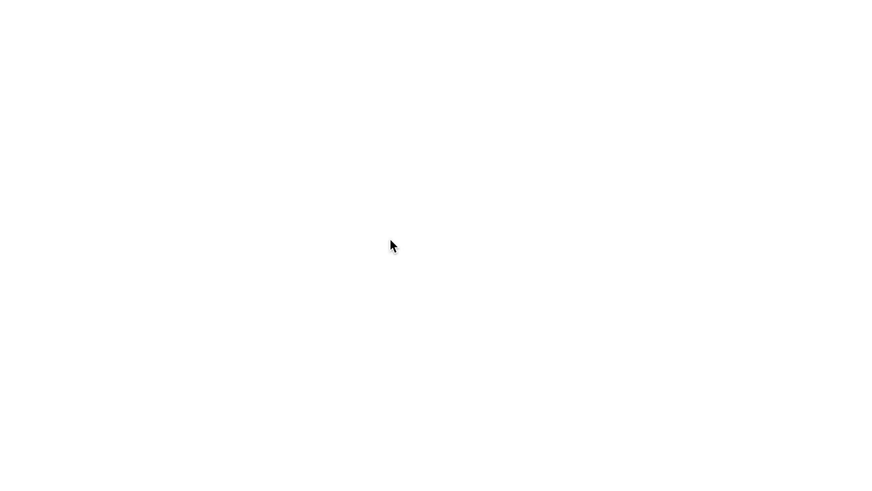
type("Framer Fundamentals")
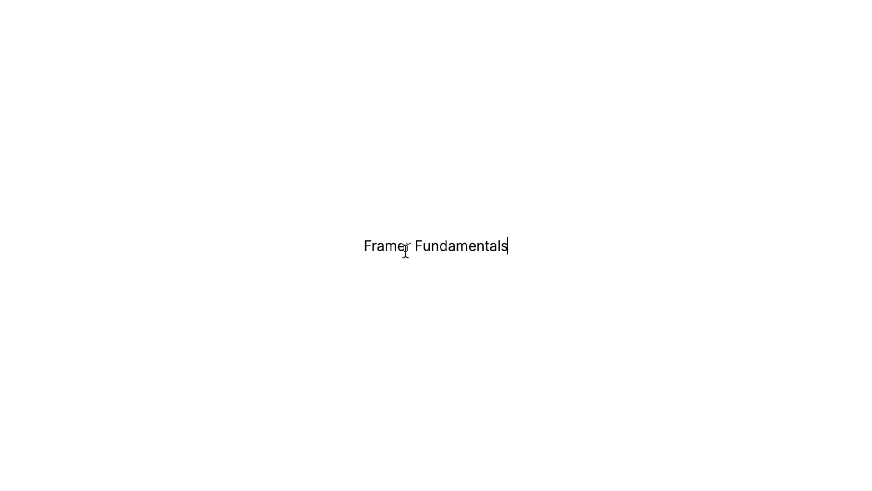
key("Escape")
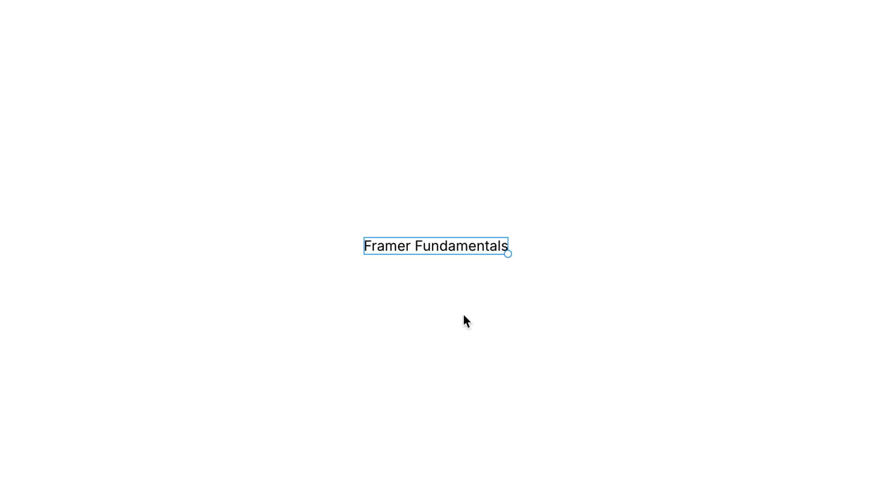
Paste the course description paragraph as a second text layer below the heading
key("t")
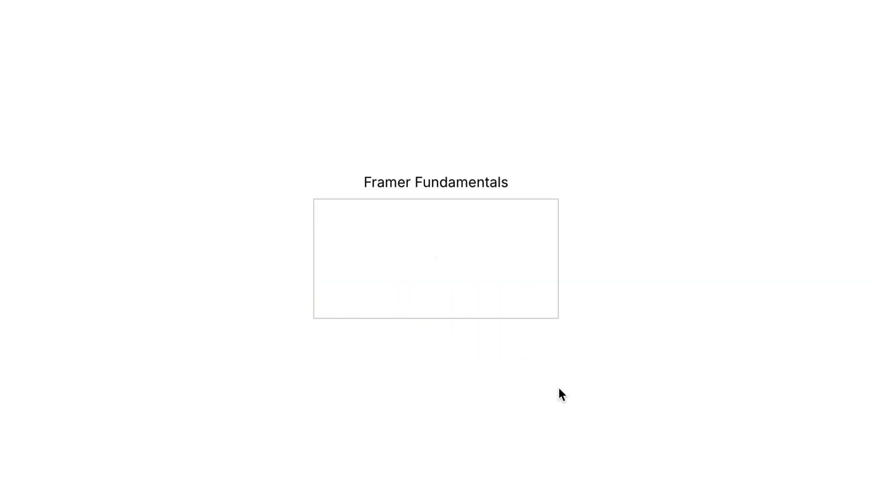
type("In the Framer Fundamentals Course, we’ll build on your existing design skills to help you quickly go live in Framer. Perfect for designers transitioning from Figma or Sketch.")
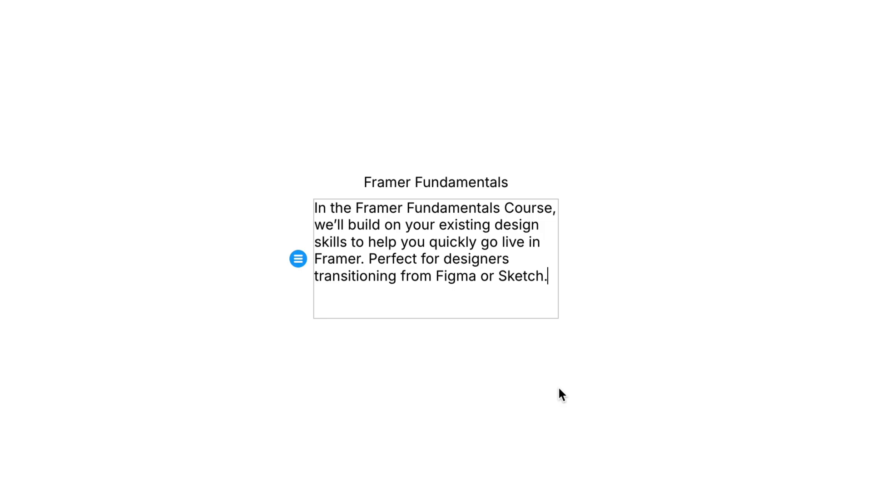
key("Escape")
key("t")
left_click_drag(347, 352, 553, 422)
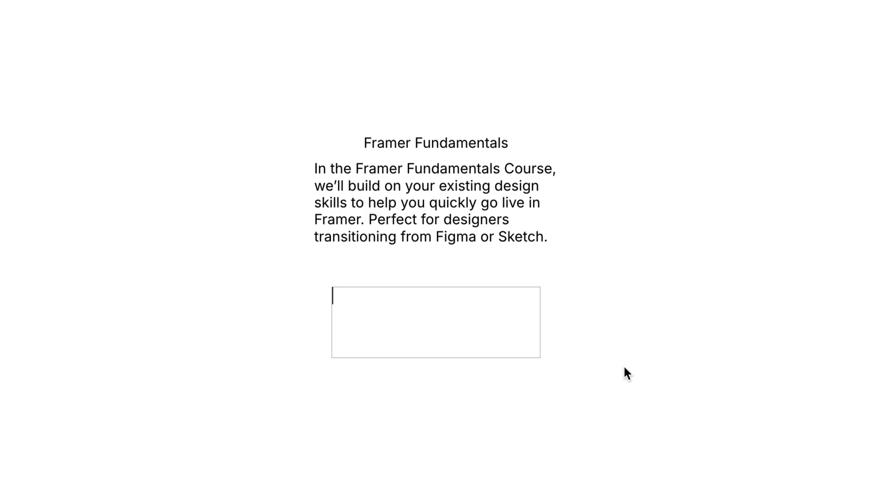
key("Escape")
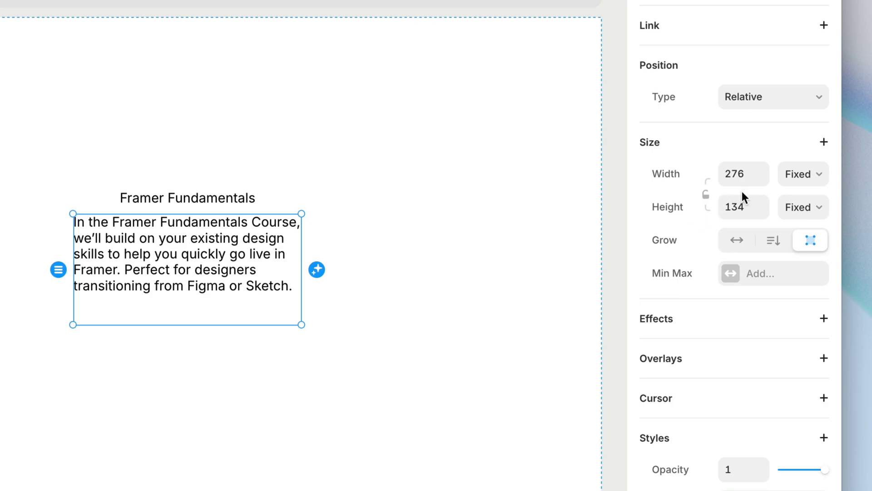
Adjust the paragraph box's width and height, then type 'Next' in a text layer inside the button
mouse_move(765, 181)
left_mouse_down()
mouse_move(763, 109)
mouse_move(762, 174)
left_mouse_up()
mouse_move(765, 210)
left_mouse_down()
mouse_move(768, 150)
mouse_move(762, 224)
left_mouse_up()
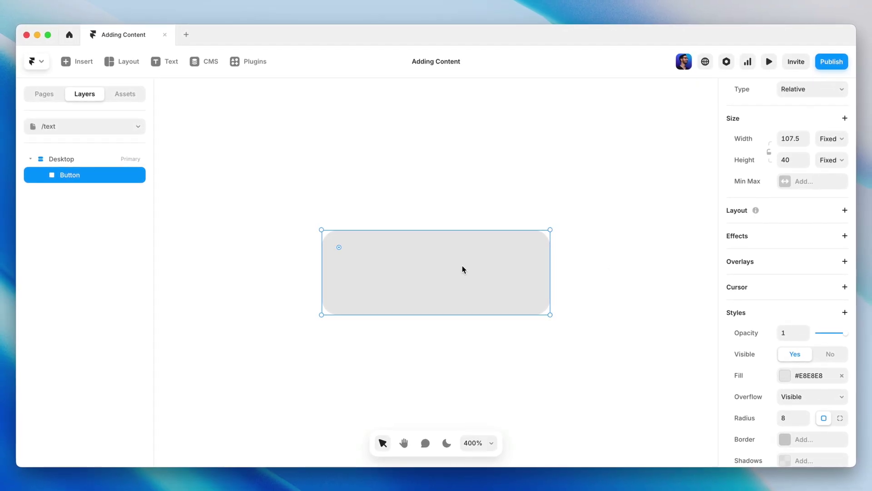
key("t")
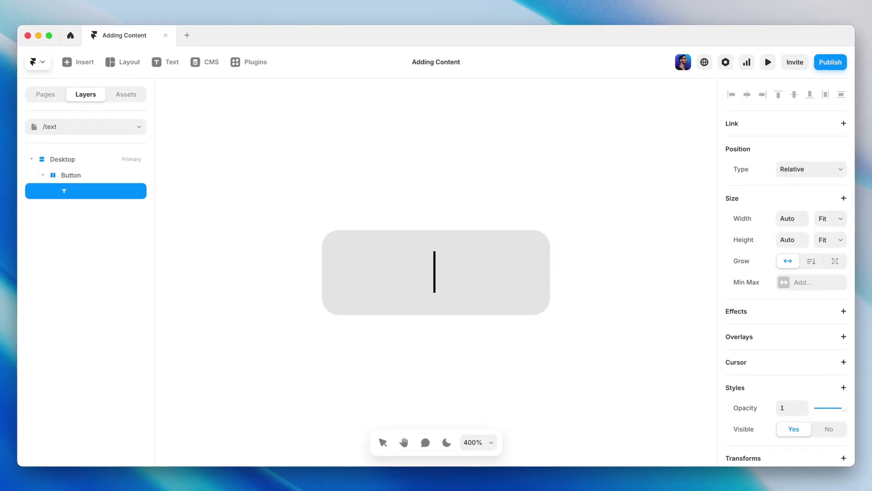
type("Next")
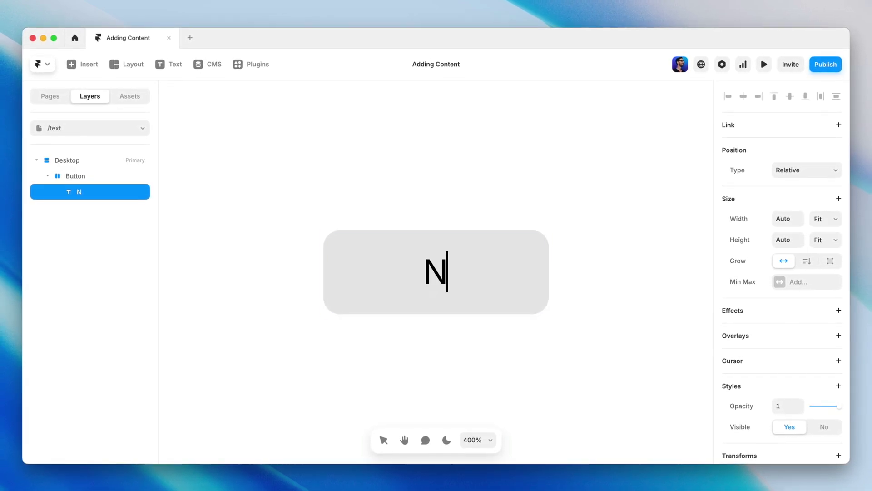